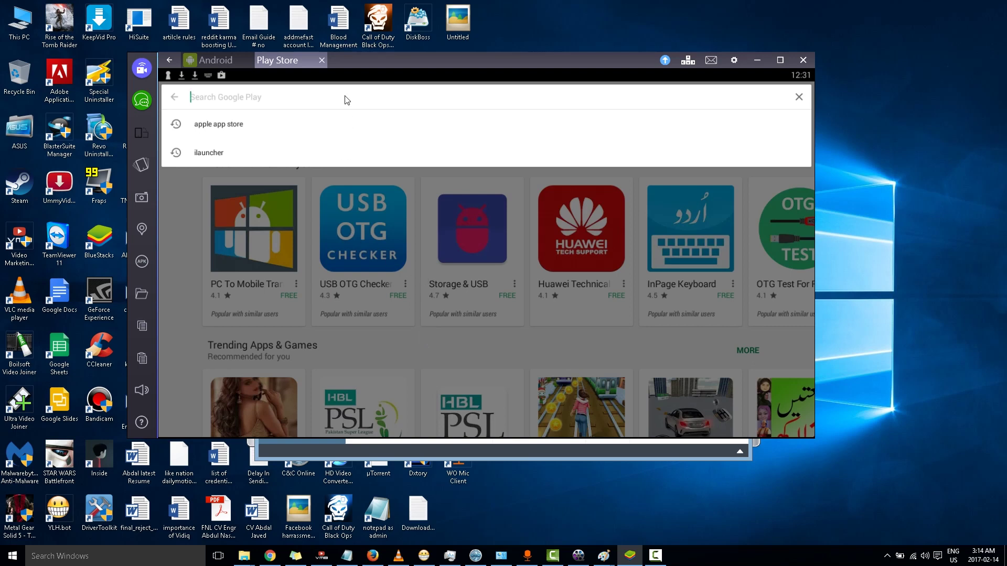
- Search Google Play for 'wo mic', quit BlueStacks, and return to the browser's WO Mic install page
type("wo mic")
key("Return")
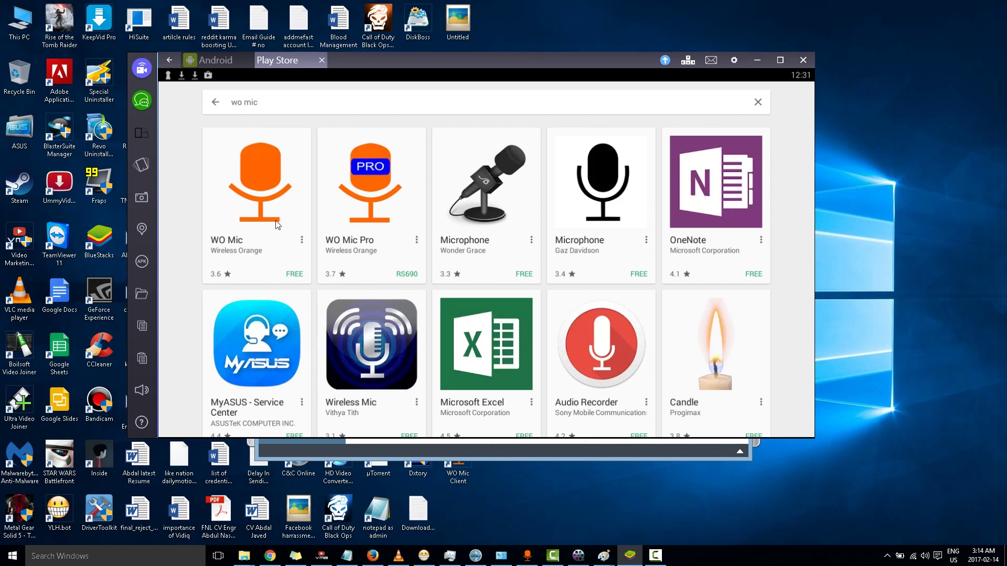
left_click(803, 62)
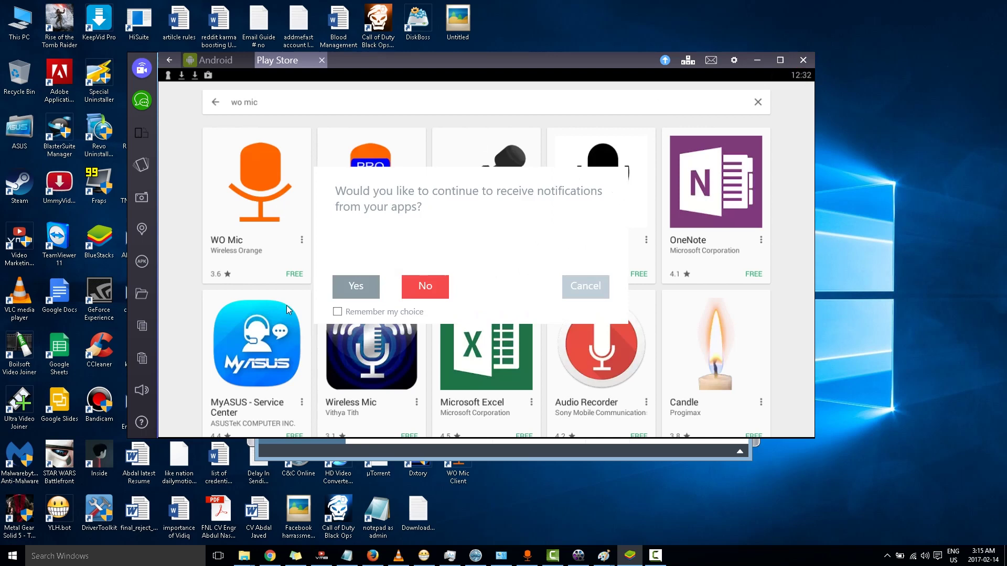
left_click(361, 284)
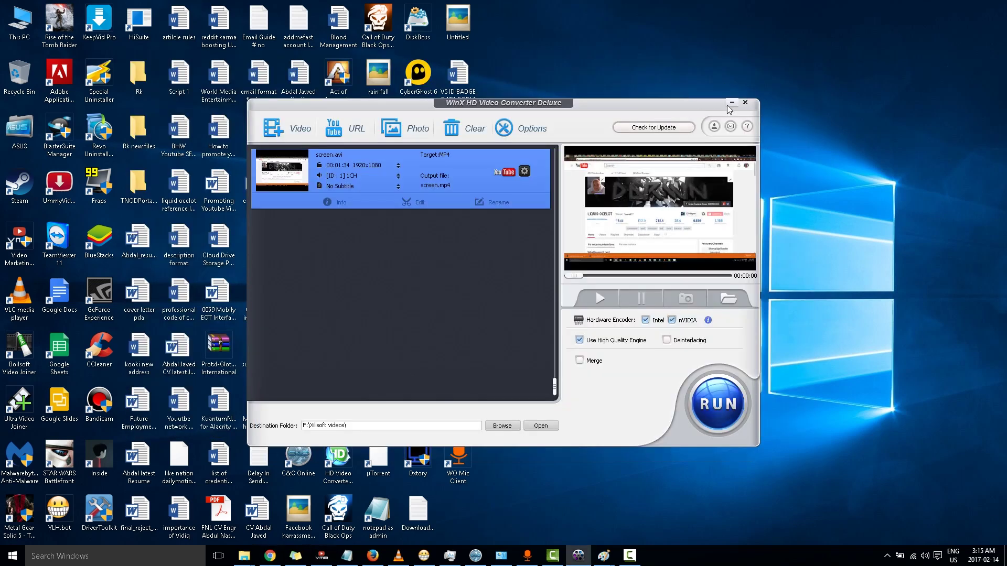
left_click(731, 103)
left_click(270, 556)
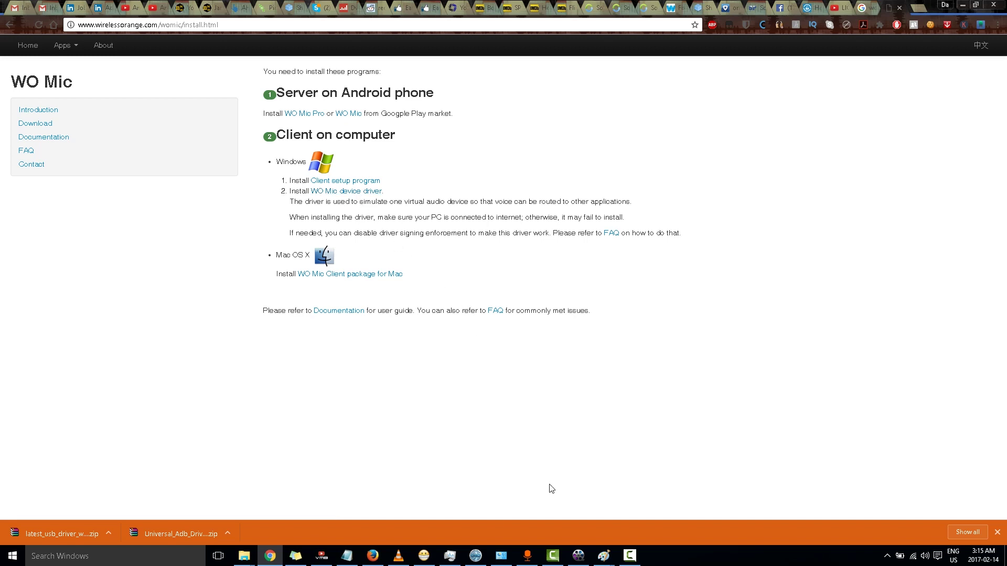
mouse_move(527, 555)
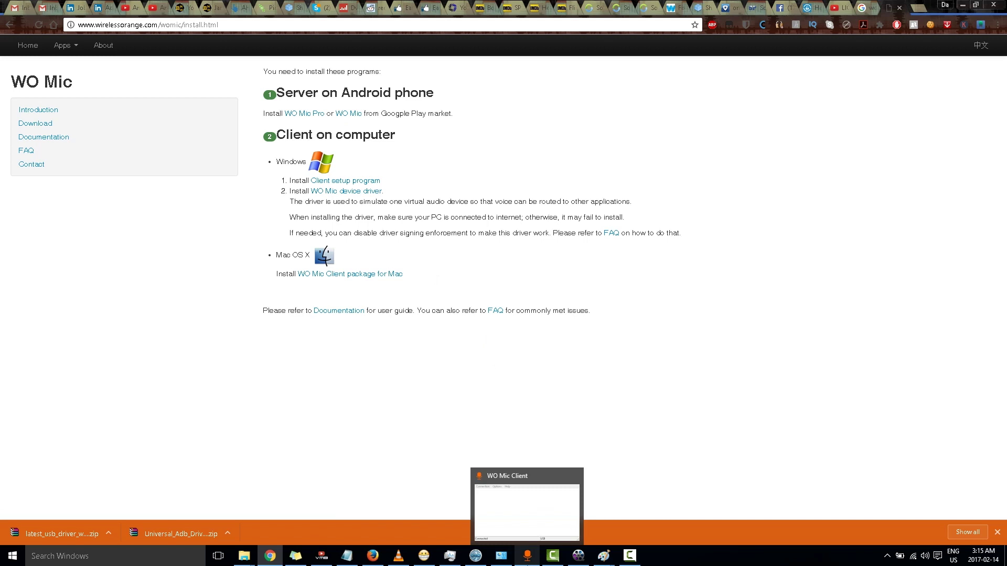
left_click(527, 556)
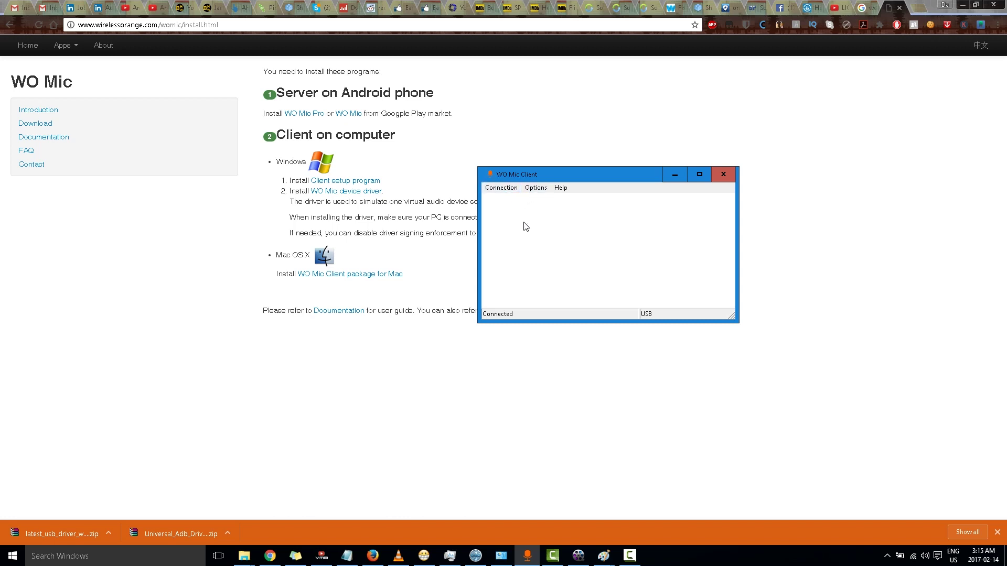
left_click(511, 192)
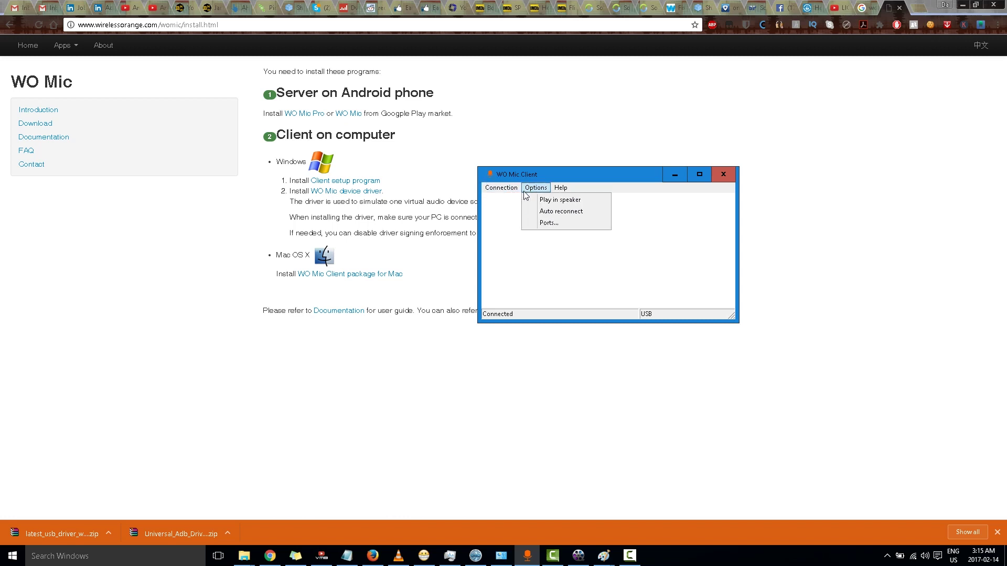
left_click(517, 189)
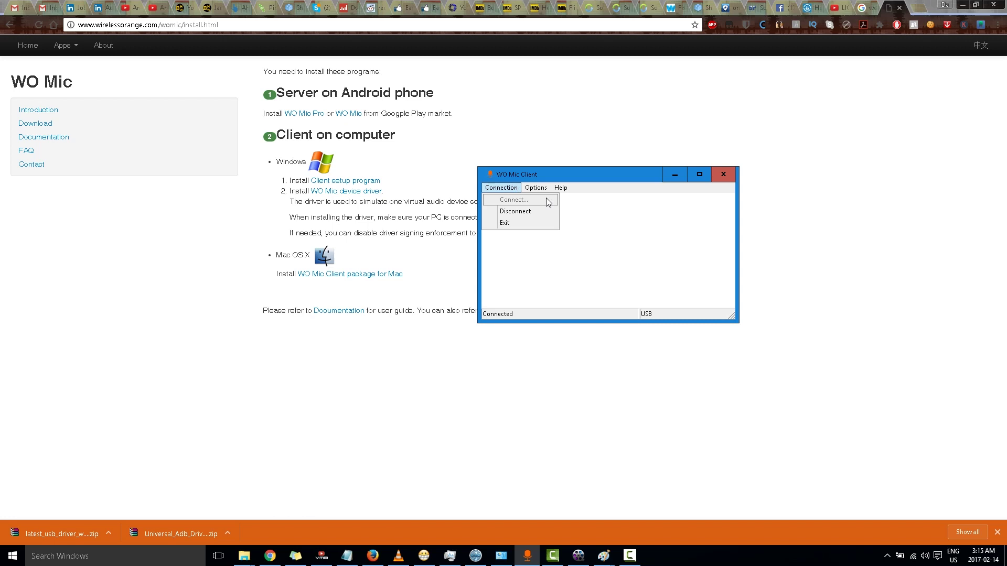
left_click(499, 190)
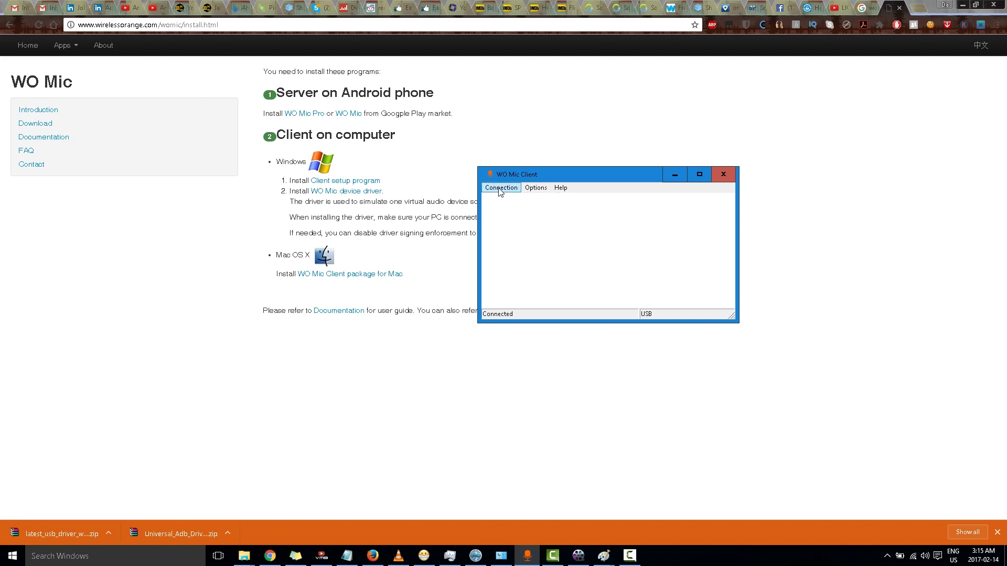
left_click(500, 190)
left_click(500, 190)
- Change the Google Images query from 'wo mic icon' to 'wo mic setting' and search
left_click(671, 175)
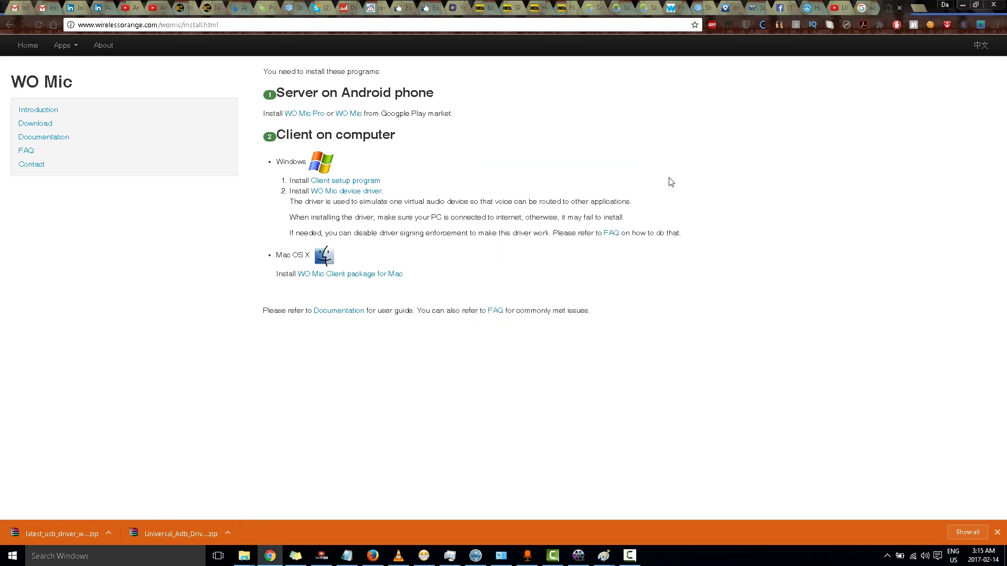
left_click(870, 6)
scroll(542, 155, "up", 2)
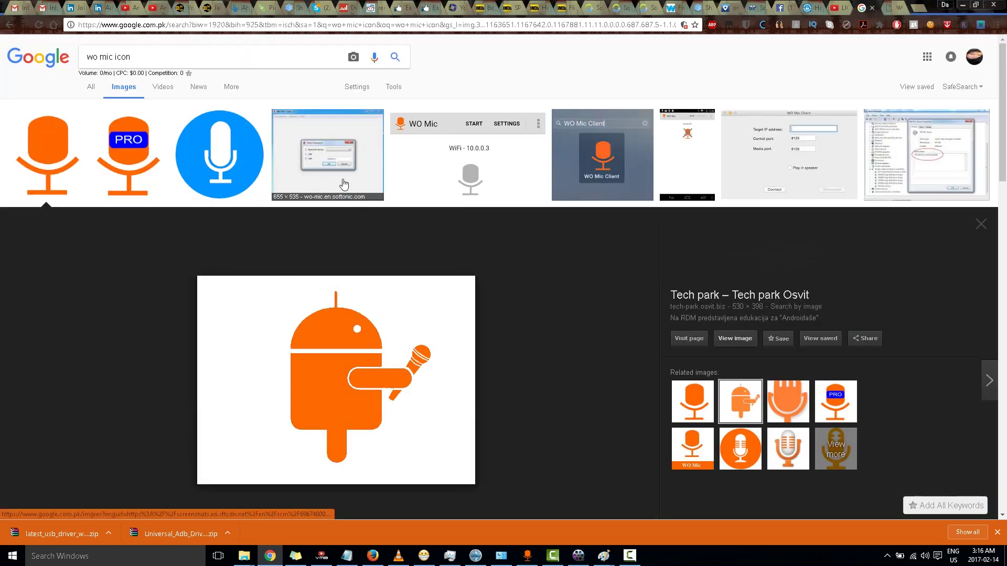
double_click(248, 55)
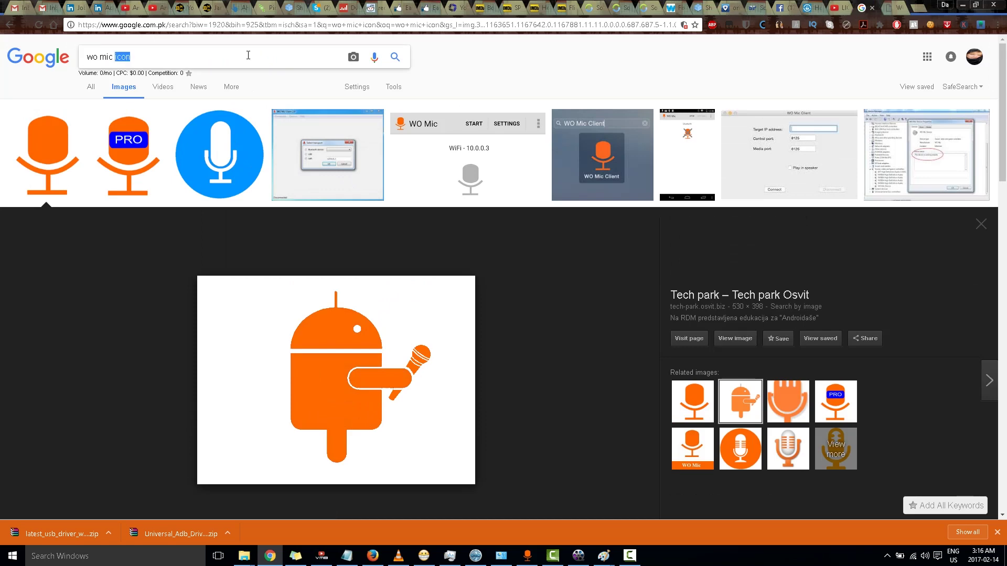
type("sett")
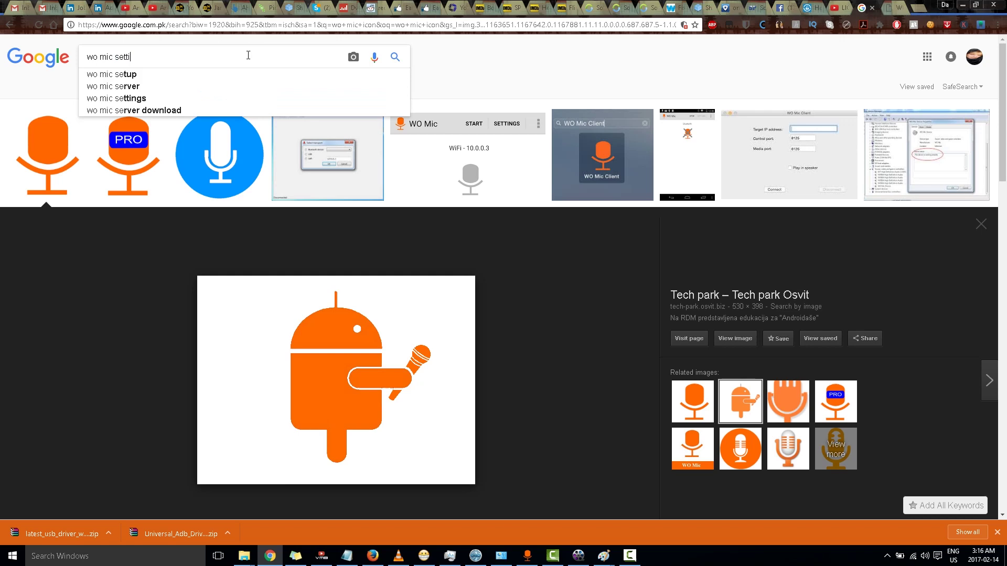
type("ing o")
key("BackSpace")
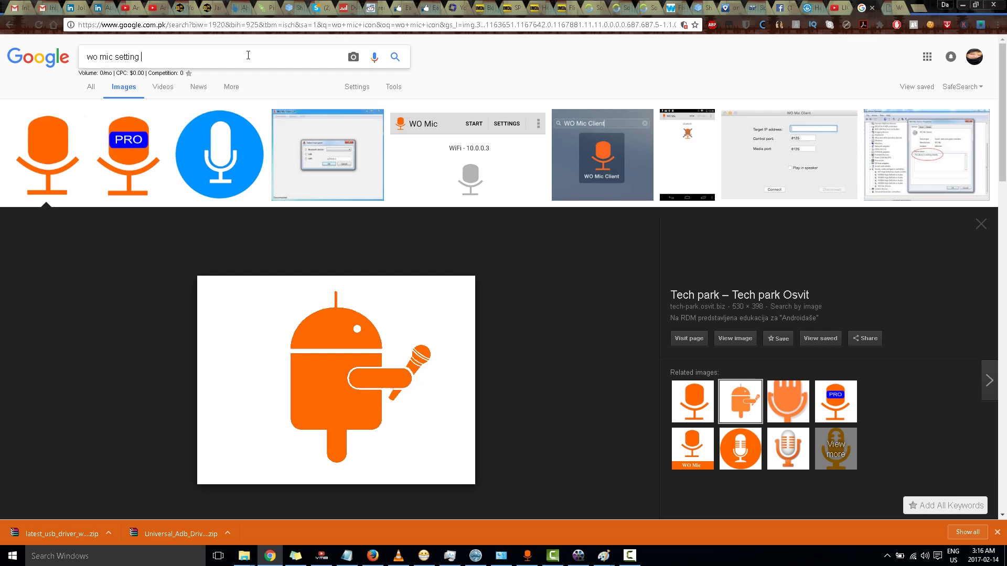
key("Return")
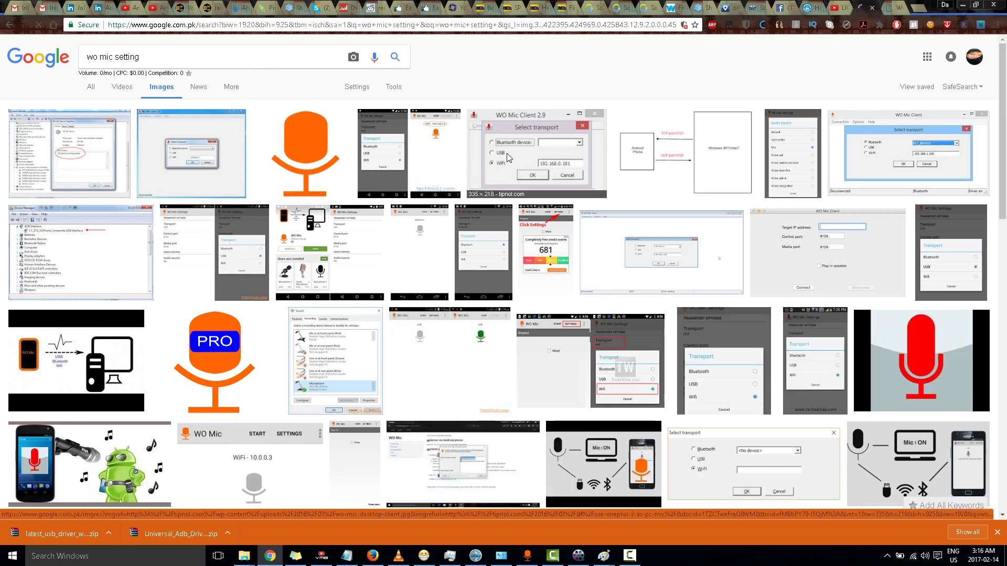
- Preview the WO Mic Client 2.9 transport selection screenshot
left_click(507, 159)
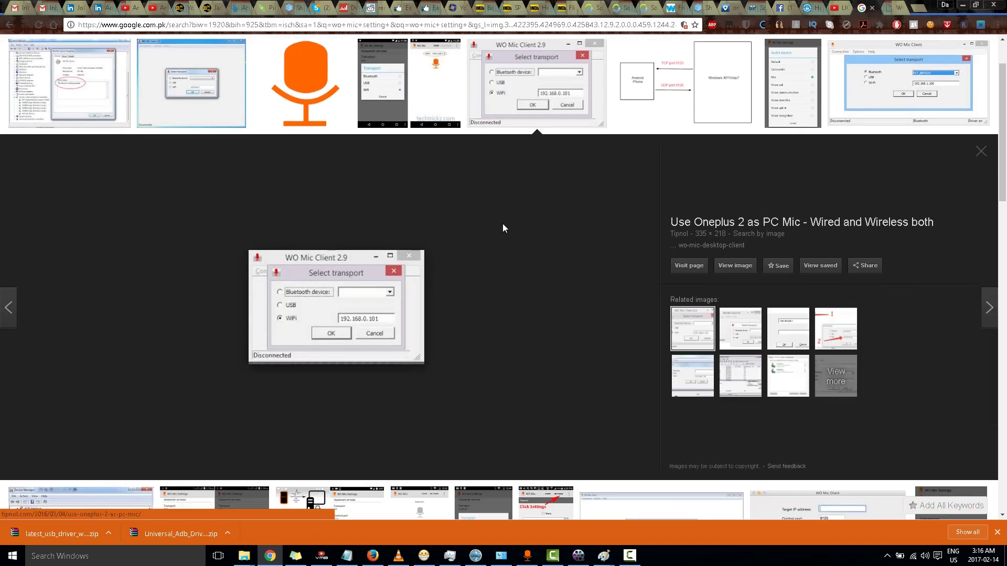